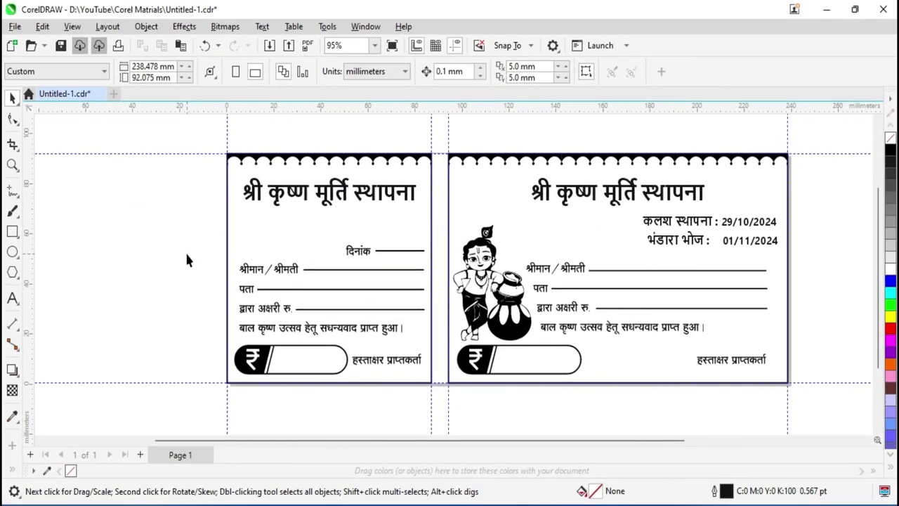
Marquee-select the receipt cards, deselect, then bring up Edit > Select All choices.
{"action": "left_click_drag", "start_coordinate": [168, 138], "coordinate": [816, 407]}
{"action": "left_click", "coordinate": [803, 250]}
{"action": "mouse_move", "coordinate": [101, 330]}
{"action": "left_mouse_down"}
{"action": "mouse_move", "coordinate": [154, 418]}
{"action": "mouse_move", "coordinate": [175, 414]}
{"action": "left_mouse_up"}
{"action": "left_click", "coordinate": [43, 28]}
{"action": "mouse_move", "coordinate": [106, 276]}
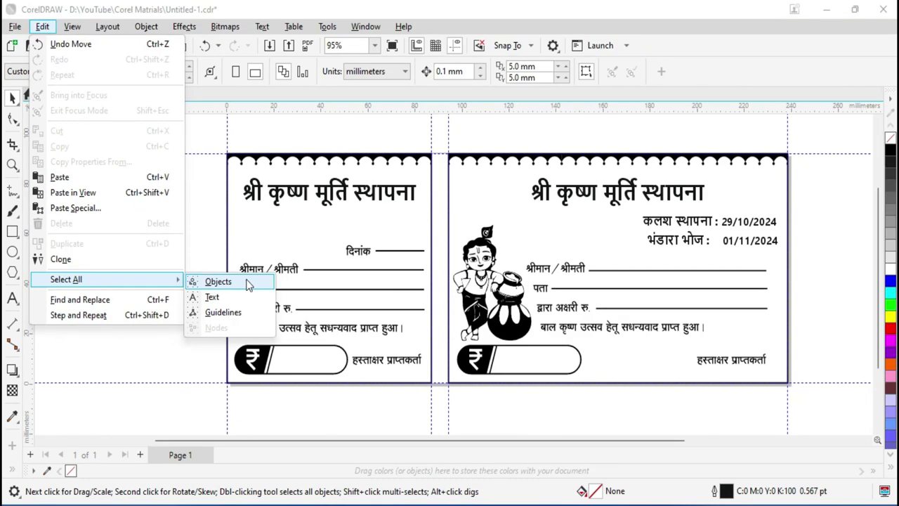
{"action": "left_click", "coordinate": [247, 284]}
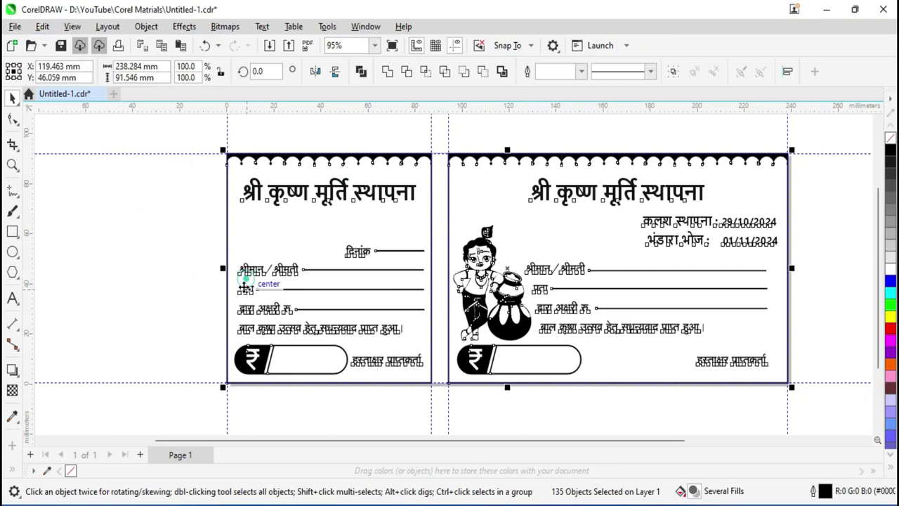
{"action": "scroll", "coordinate": [488, 263], "scroll_direction": "down", "scroll_amount": 3}
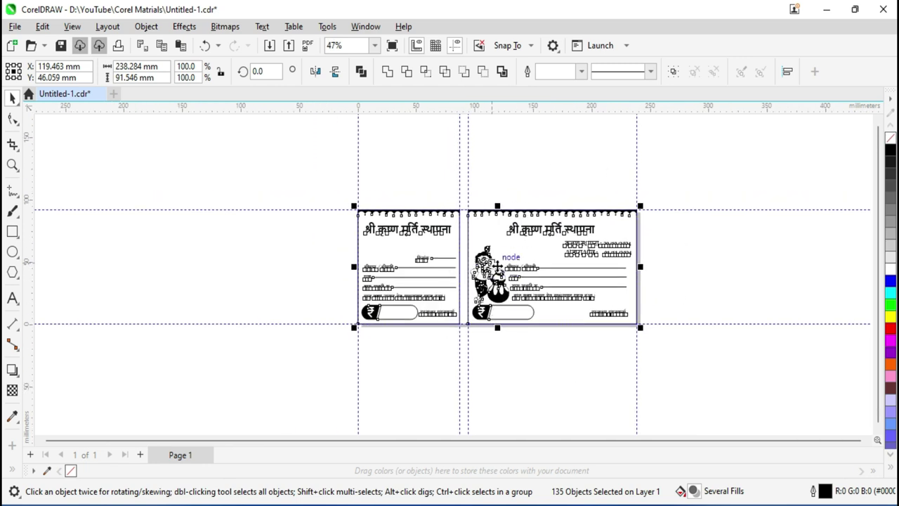
{"action": "left_click_drag", "start_coordinate": [498, 270], "coordinate": [302, 226]}
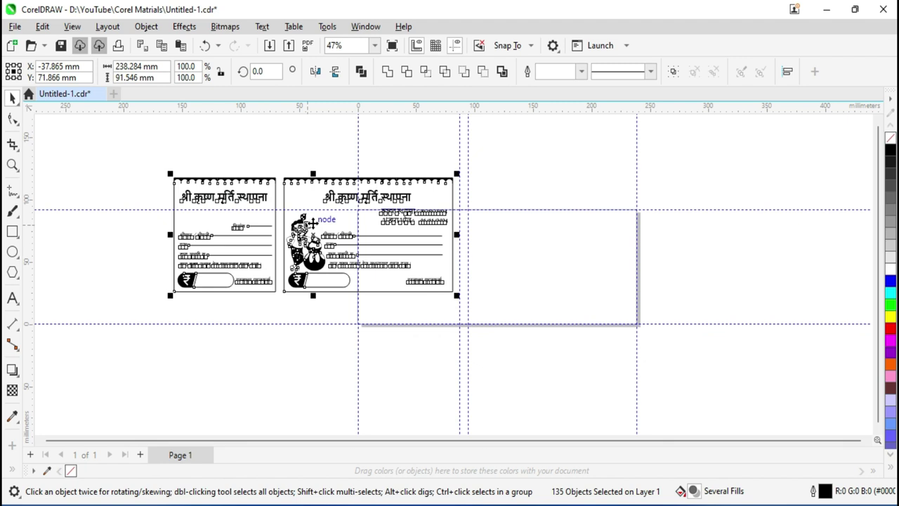
{"action": "left_click_drag", "start_coordinate": [312, 223], "coordinate": [312, 224]}
{"action": "left_click", "coordinate": [254, 175]}
{"action": "scroll", "coordinate": [255, 174], "scroll_direction": "up", "scroll_amount": 1}
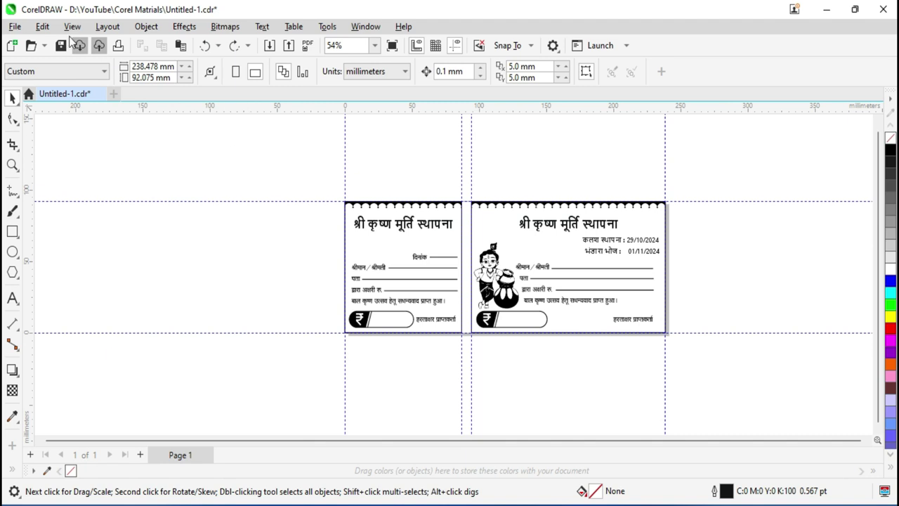
{"action": "left_click", "coordinate": [42, 26]}
{"action": "mouse_move", "coordinate": [66, 279]}
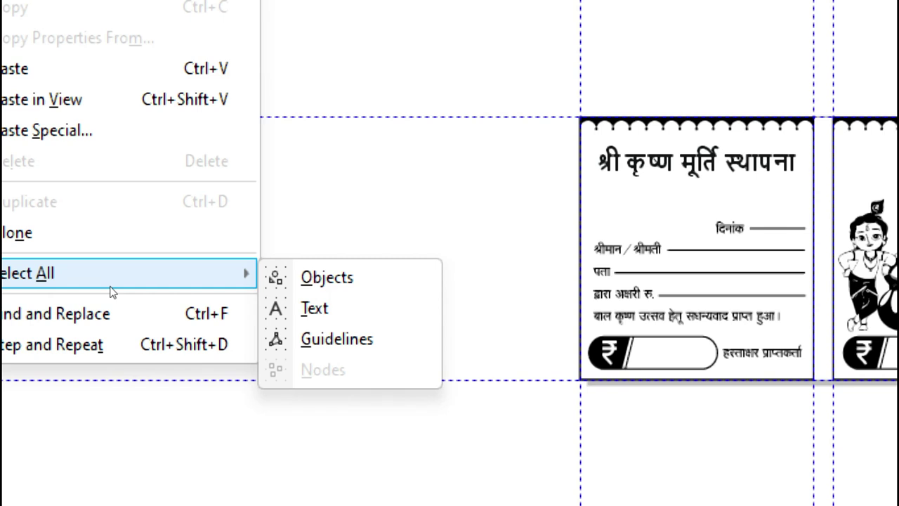
{"action": "key", "text": "Up"}
{"action": "key", "text": "Up"}
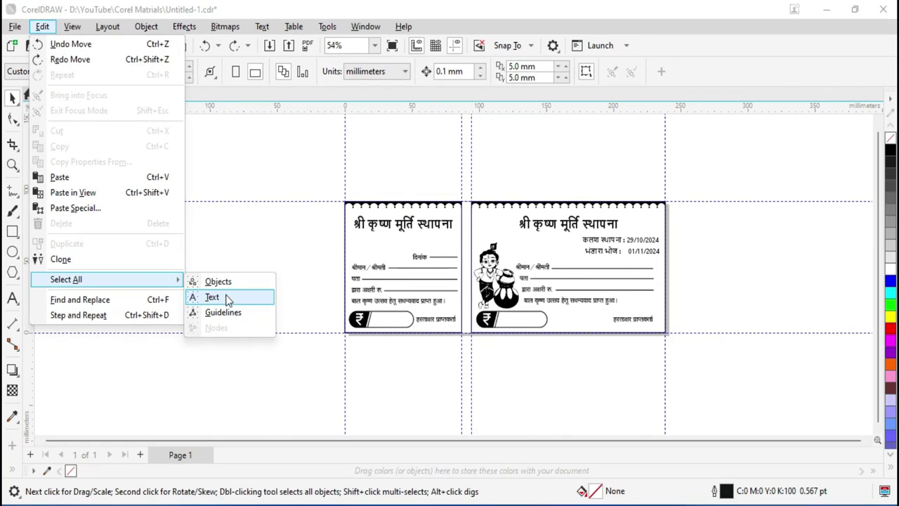
{"action": "left_click", "coordinate": [314, 308]}
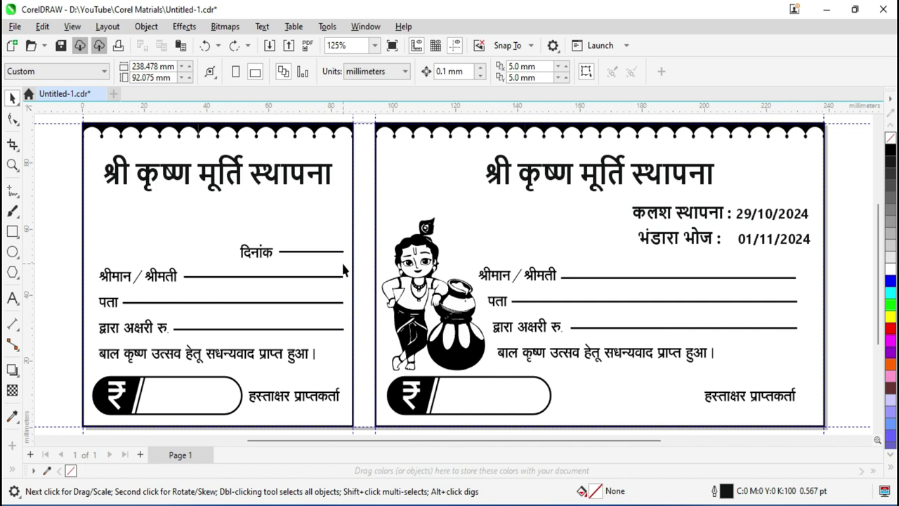
{"action": "scroll", "coordinate": [492, 291], "scroll_direction": "down", "scroll_amount": 2}
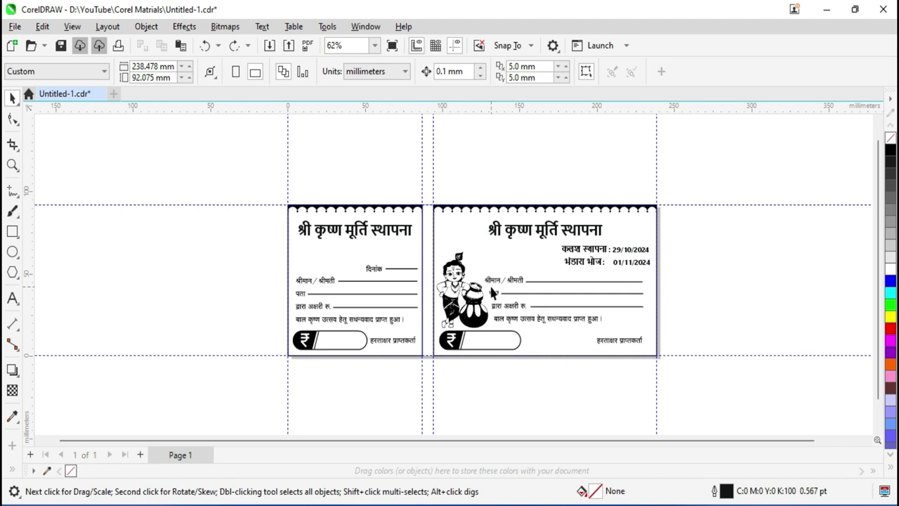
{"action": "left_click", "coordinate": [374, 268]}
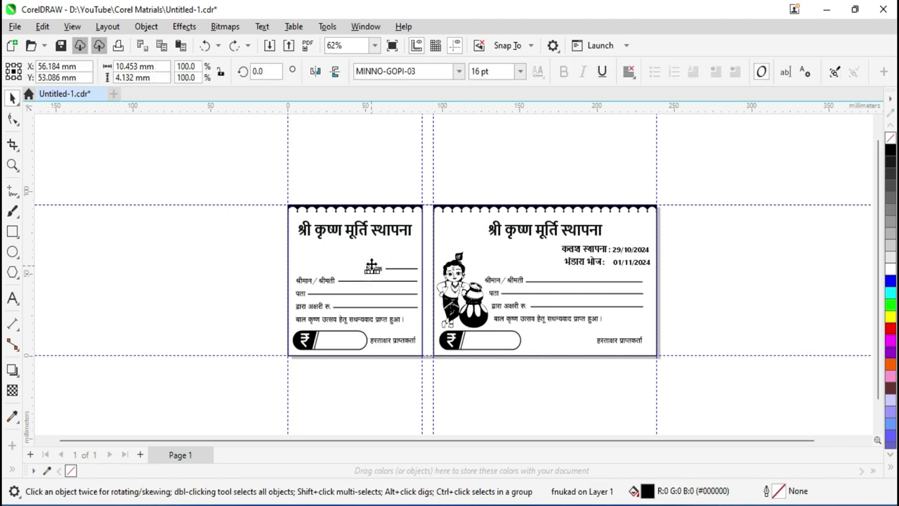
{"action": "left_click_drag", "start_coordinate": [372, 267], "coordinate": [338, 273]}
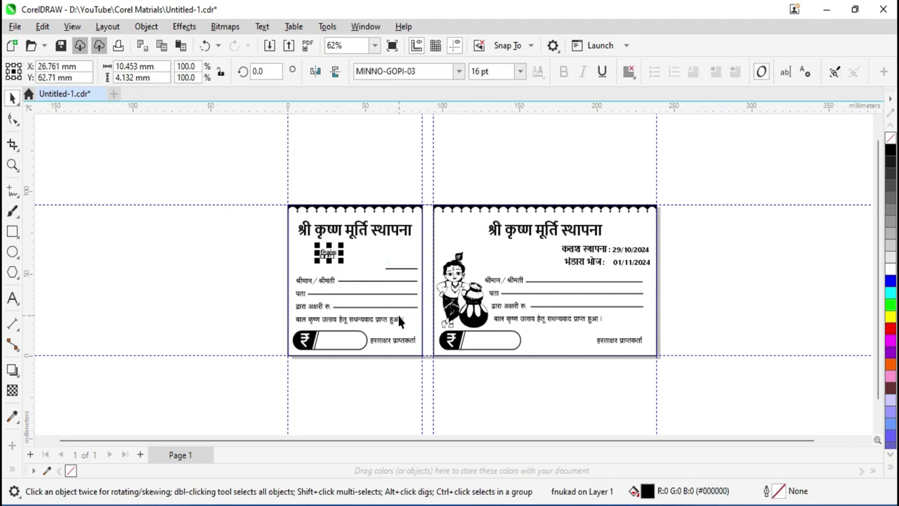
{"action": "left_click", "coordinate": [304, 281]}
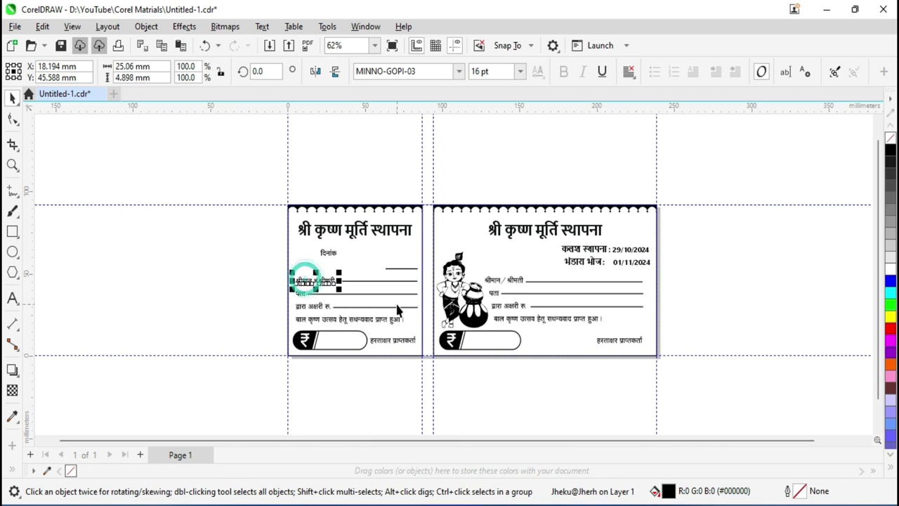
{"action": "key", "text": "ctrl+z"}
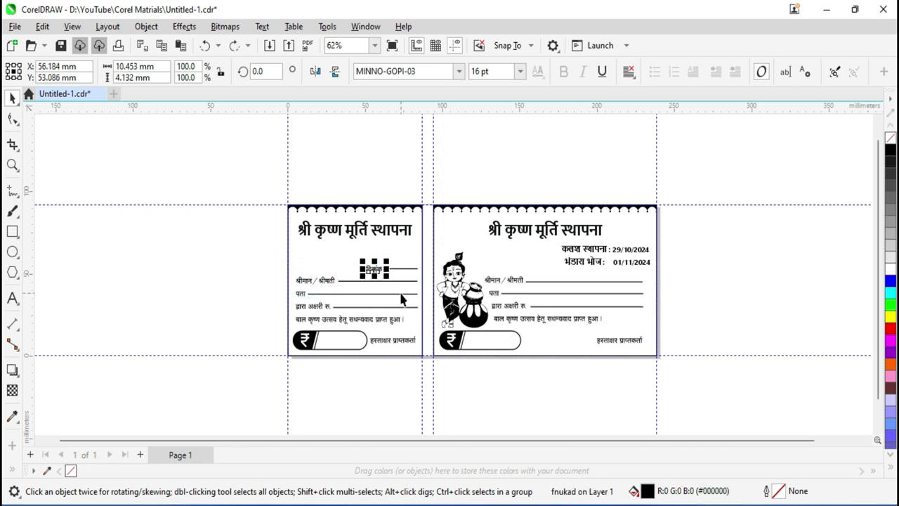
{"action": "left_click", "coordinate": [210, 269]}
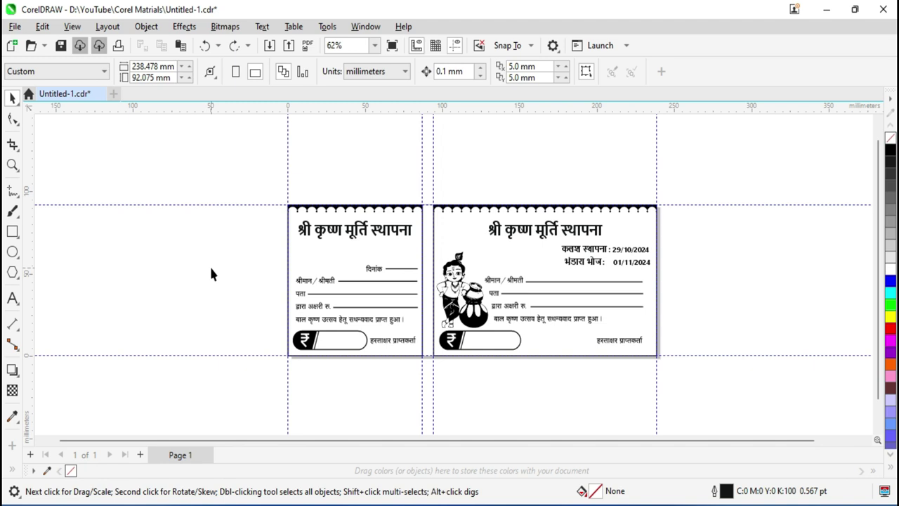
{"action": "left_click", "coordinate": [42, 26]}
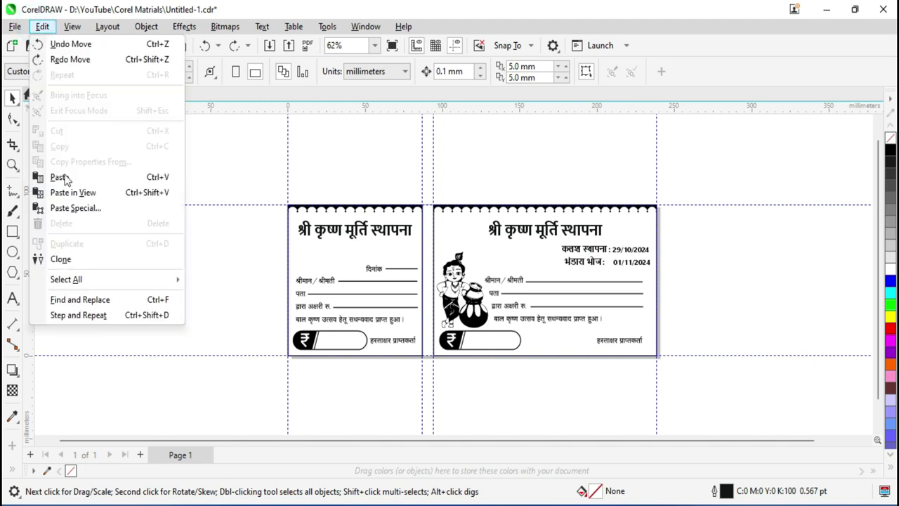
{"action": "mouse_move", "coordinate": [66, 279]}
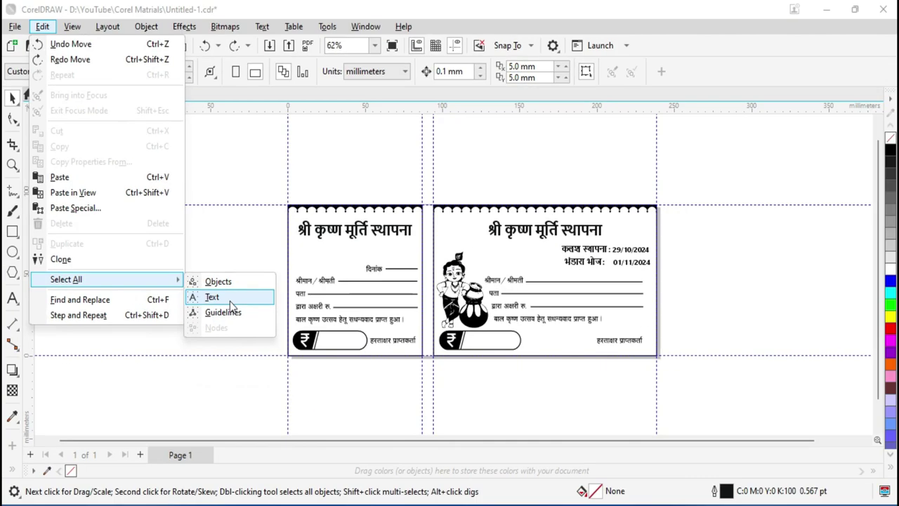
{"action": "left_click", "coordinate": [230, 301]}
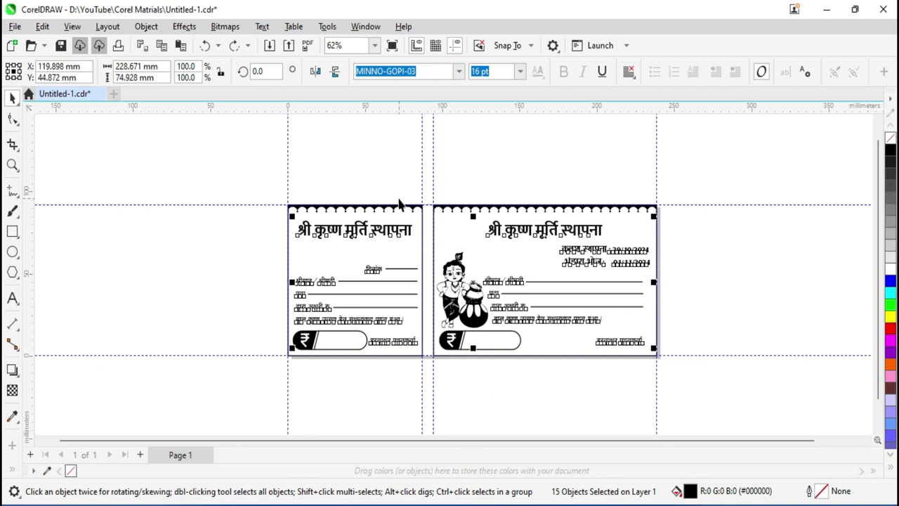
{"action": "left_click_drag", "start_coordinate": [493, 285], "coordinate": [133, 223]}
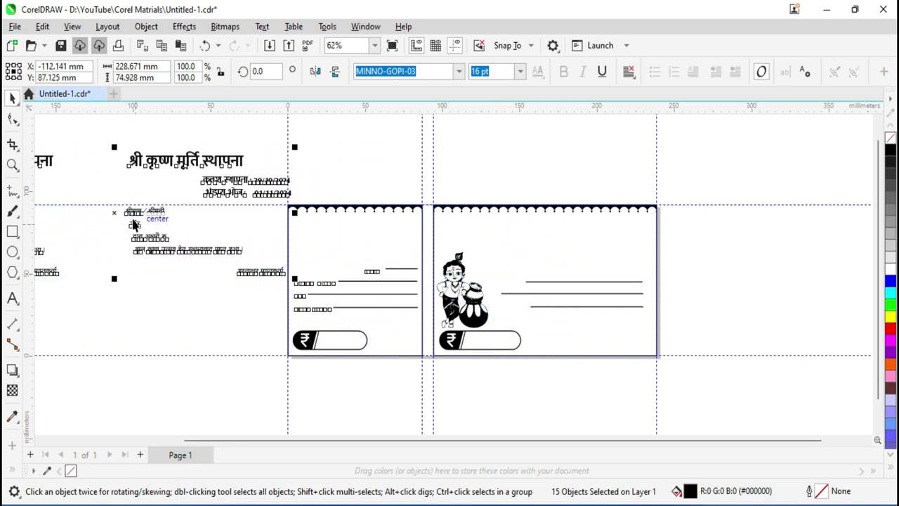
{"action": "left_click", "coordinate": [705, 357]}
{"action": "scroll", "coordinate": [554, 359], "scroll_direction": "down", "scroll_amount": 1}
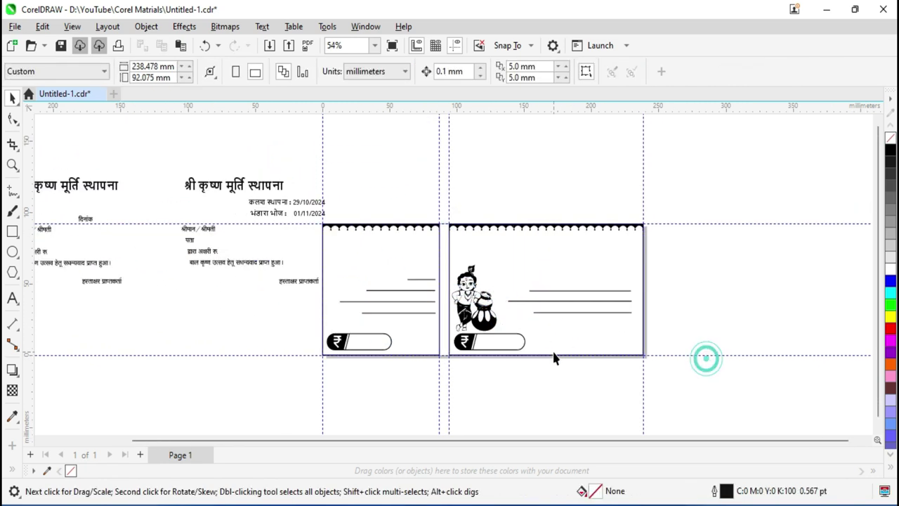
{"action": "scroll", "coordinate": [284, 288], "scroll_direction": "down", "scroll_amount": 2}
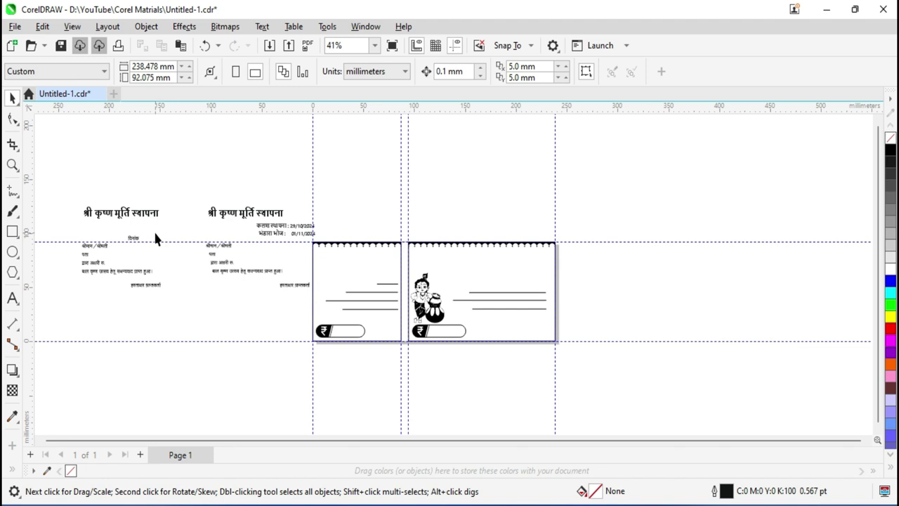
{"action": "key", "text": "ctrl+z"}
{"action": "left_click", "coordinate": [187, 257]}
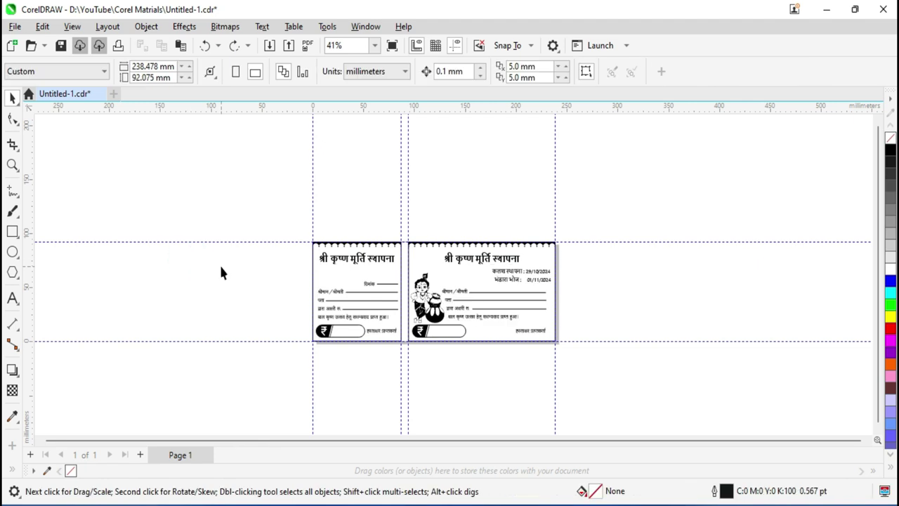
{"action": "left_click", "coordinate": [42, 26]}
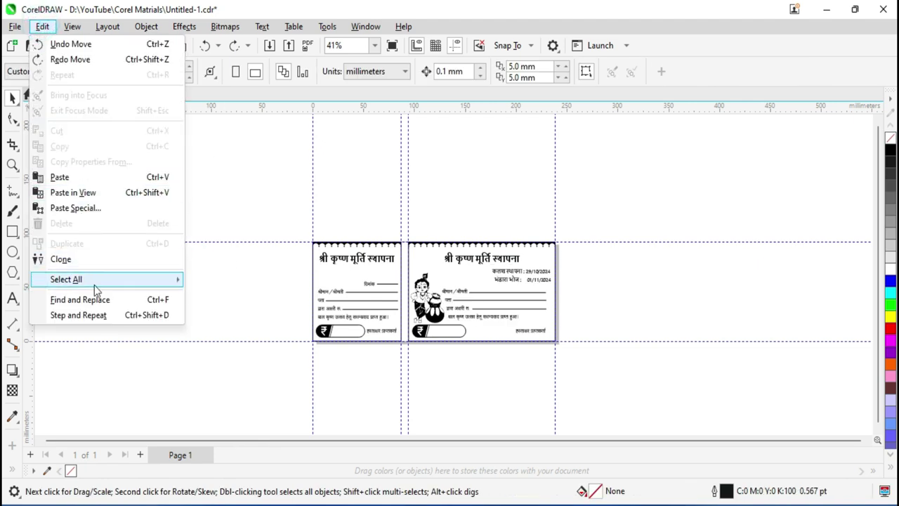
{"action": "mouse_move", "coordinate": [66, 279]}
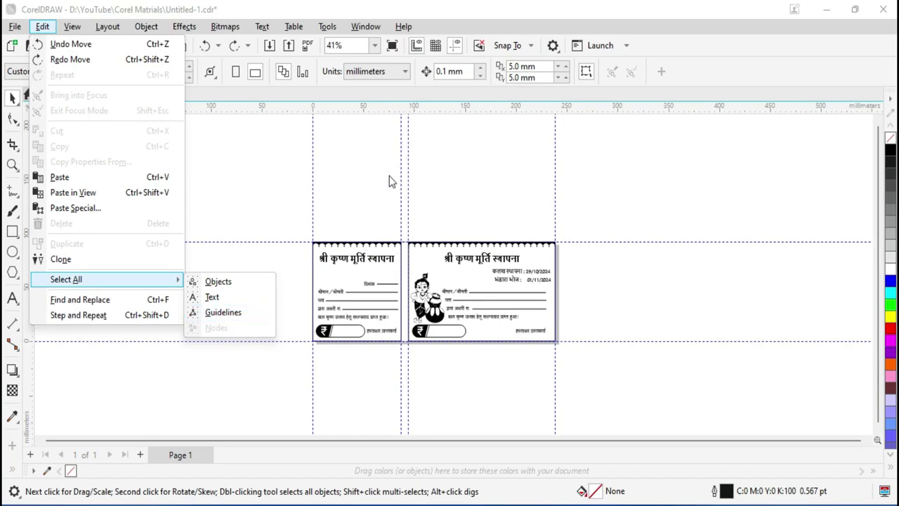
{"action": "left_click", "coordinate": [603, 363]}
{"action": "scroll", "coordinate": [410, 361], "scroll_direction": "up", "scroll_amount": 2}
{"action": "scroll", "coordinate": [410, 362], "scroll_direction": "down", "scroll_amount": 1}
{"action": "scroll", "coordinate": [411, 361], "scroll_direction": "down", "scroll_amount": 2}
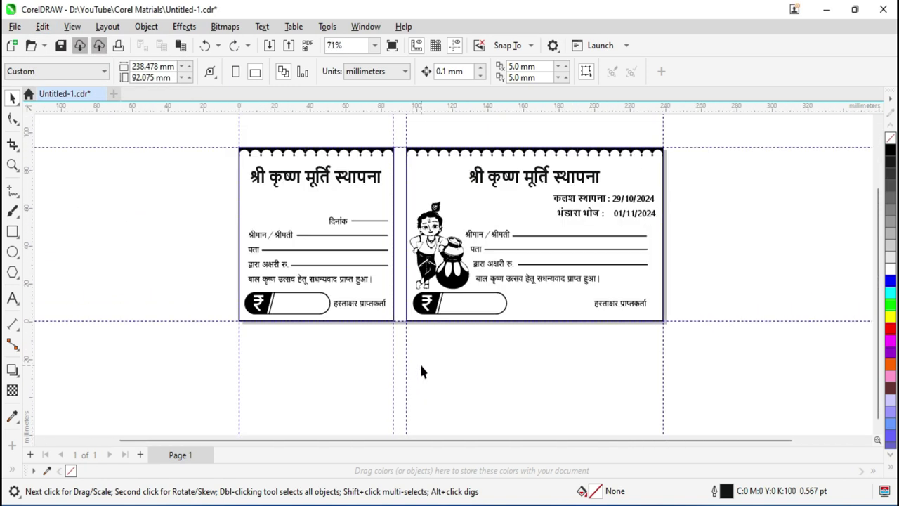
{"action": "scroll", "coordinate": [420, 361], "scroll_direction": "down", "scroll_amount": 2}
{"action": "scroll", "coordinate": [398, 340], "scroll_direction": "down", "scroll_amount": 1}
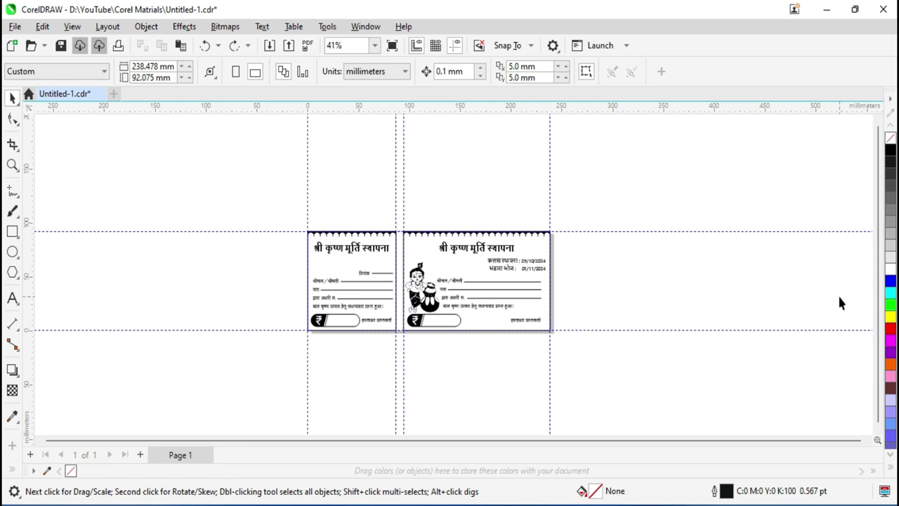
Select the three vertical guidelines one by one, then deselect them.
{"action": "left_click", "coordinate": [308, 193]}
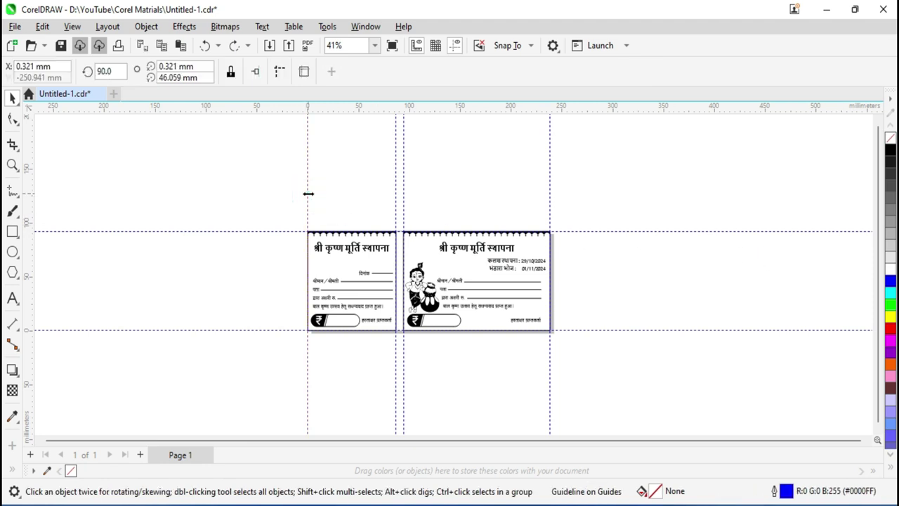
{"action": "left_click", "coordinate": [397, 190], "text": "shift"}
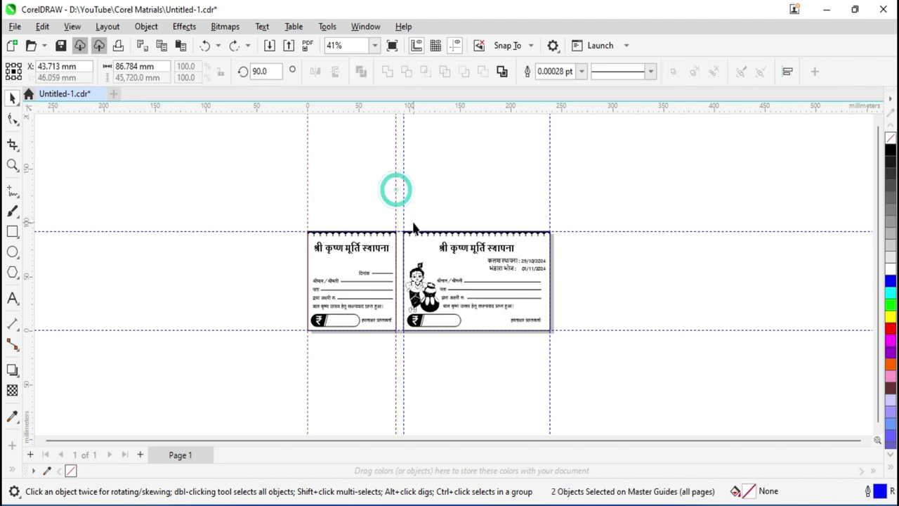
{"action": "left_click", "coordinate": [550, 192], "text": "shift"}
{"action": "left_click", "coordinate": [623, 243]}
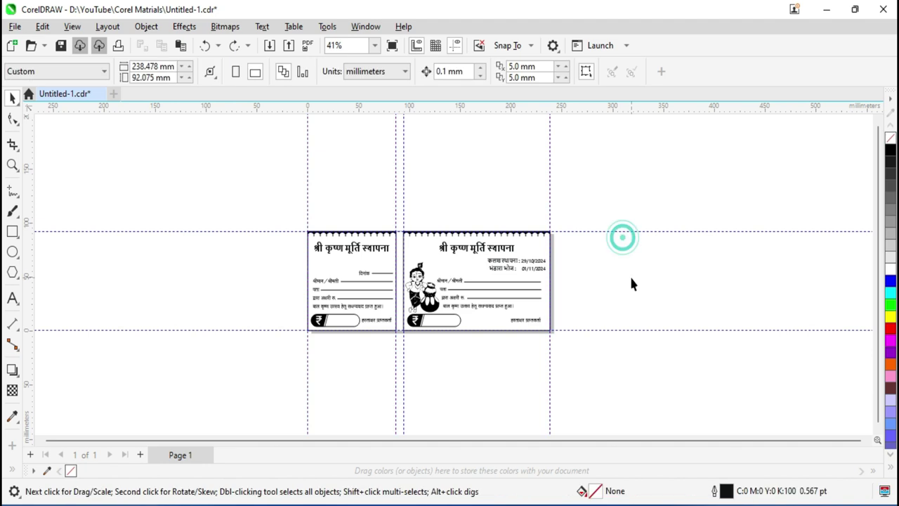
Delete every guideline with Select All > Guidelines and zoom to fit the cards.
{"action": "left_click", "coordinate": [43, 26]}
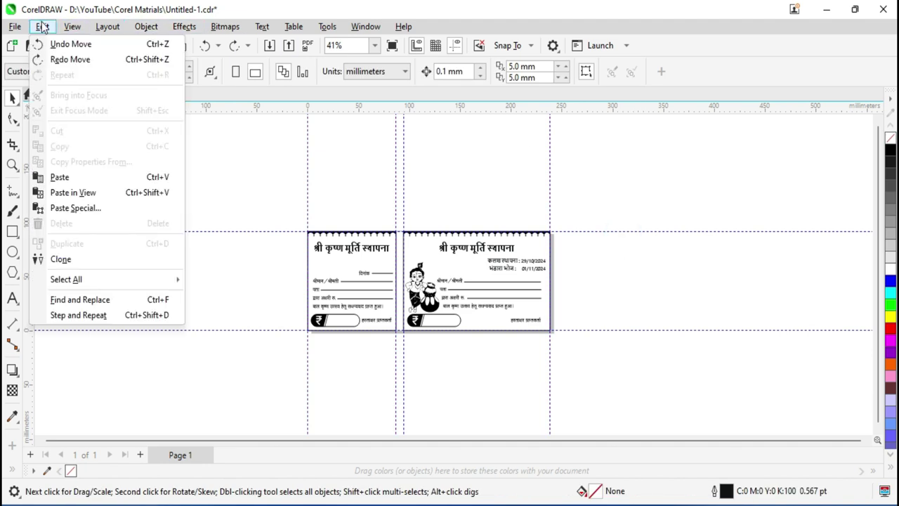
{"action": "mouse_move", "coordinate": [66, 279]}
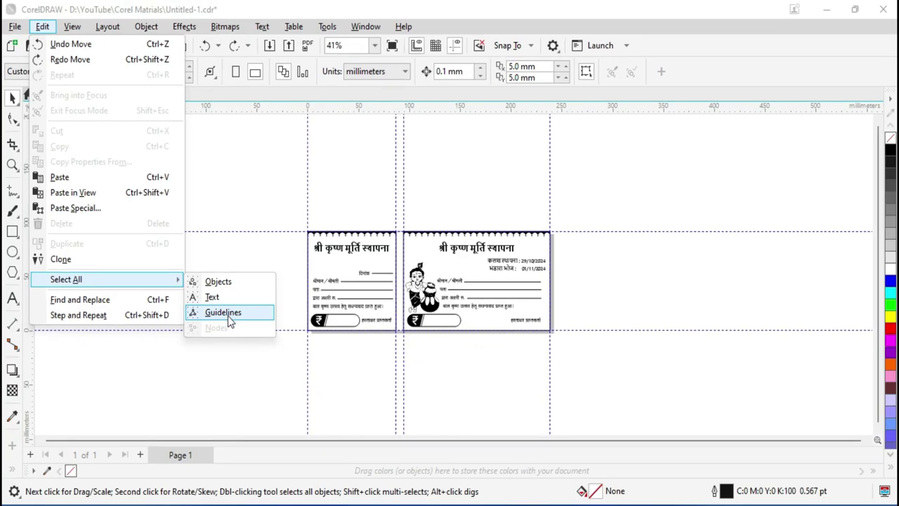
{"action": "left_click", "coordinate": [228, 315]}
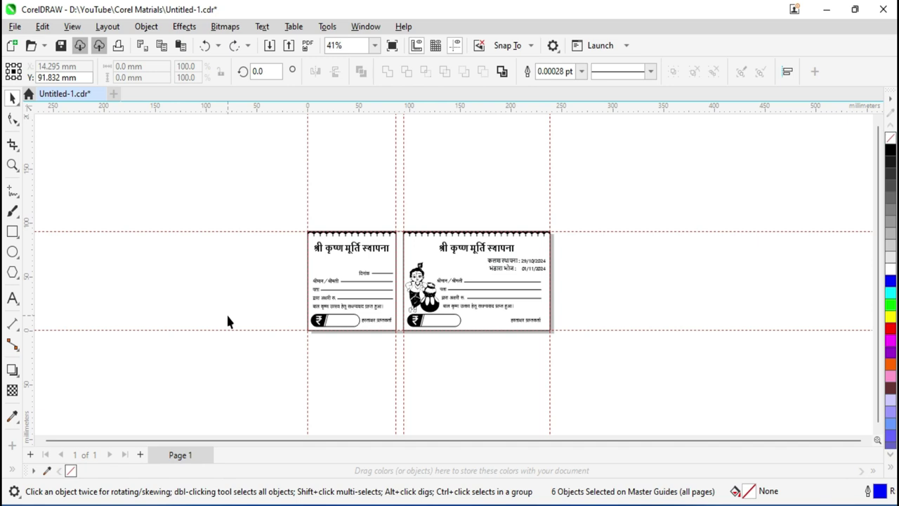
{"action": "key", "text": "Delete"}
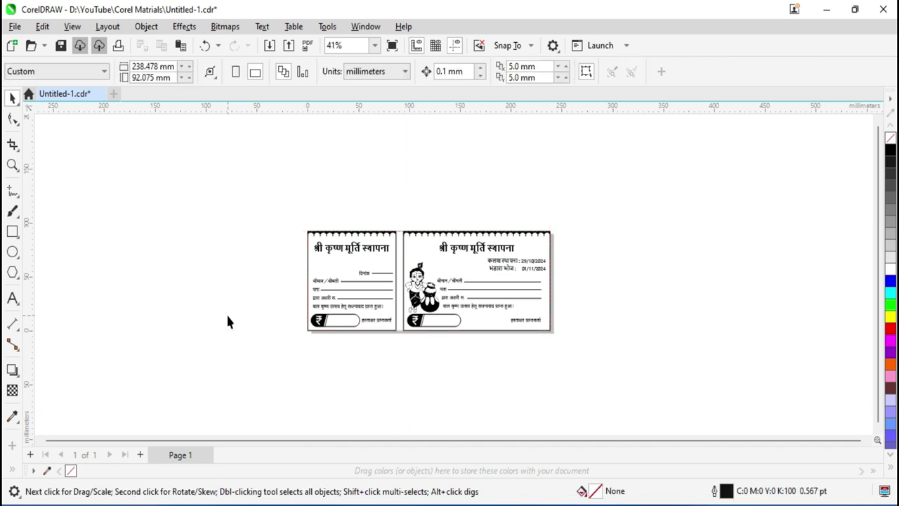
{"action": "key", "text": "F4"}
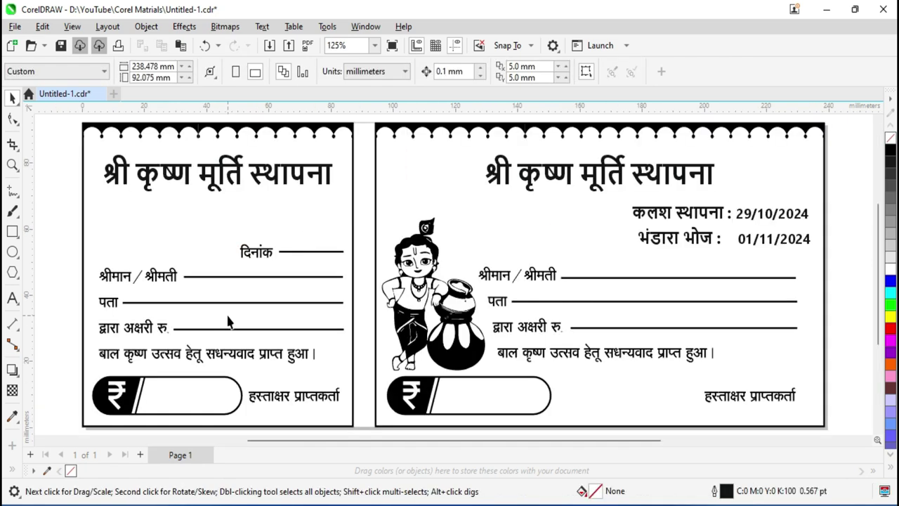
{"action": "scroll", "coordinate": [228, 322], "scroll_direction": "down", "scroll_amount": 2}
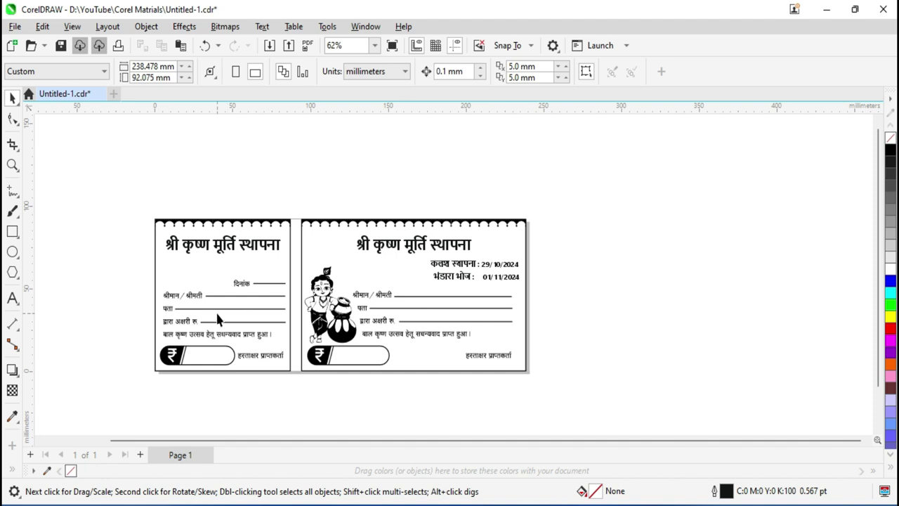
{"action": "mouse_move", "coordinate": [65, 94]}
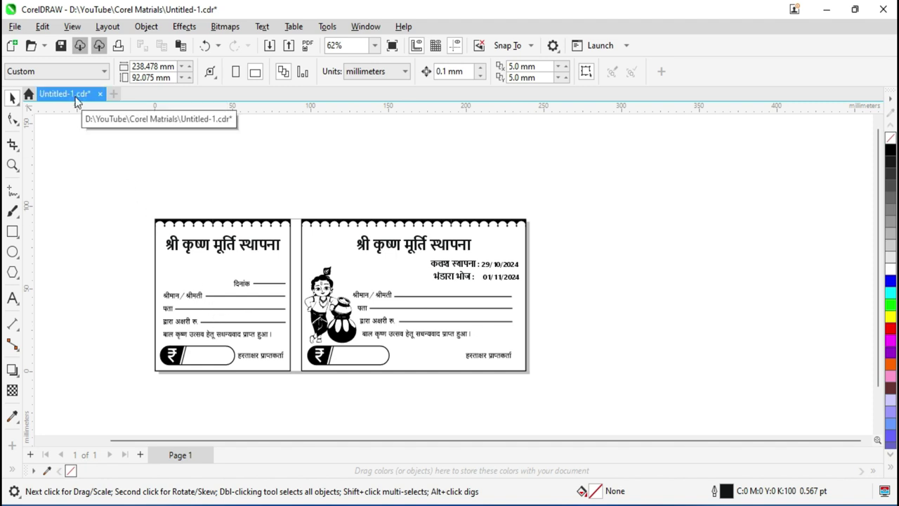
Check the Edit > Select All list, then select the right card's border frame.
{"action": "left_click", "coordinate": [42, 26]}
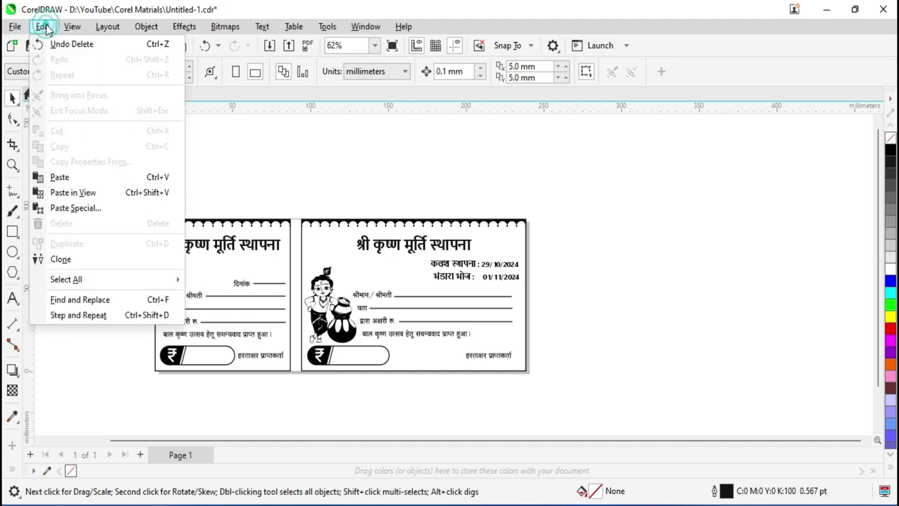
{"action": "mouse_move", "coordinate": [66, 279]}
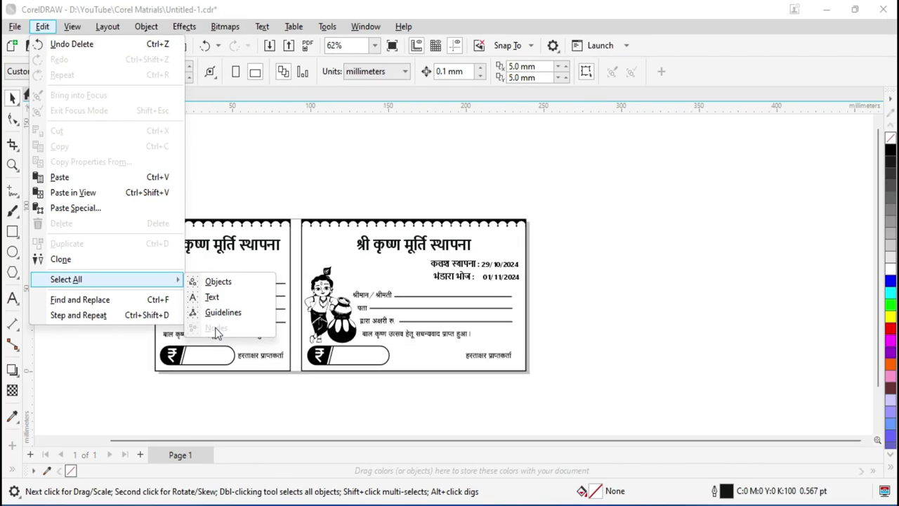
{"action": "left_click", "coordinate": [644, 246]}
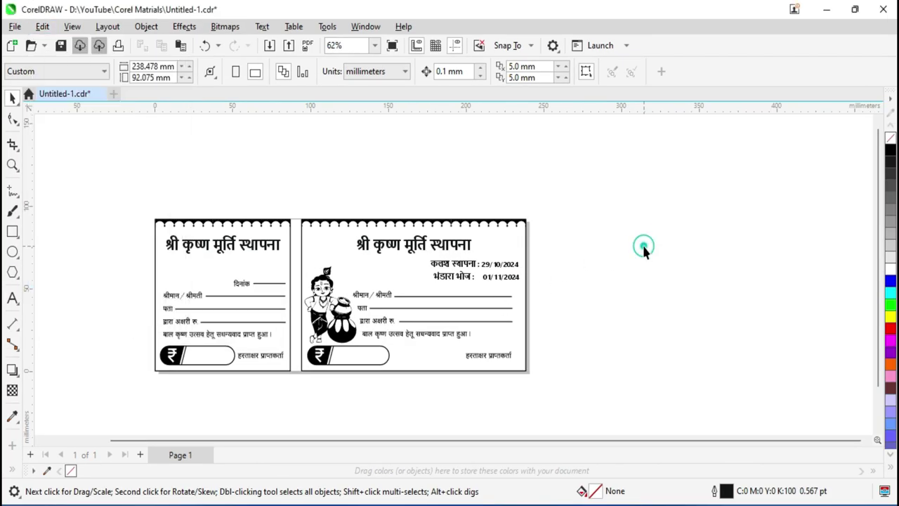
{"action": "left_click", "coordinate": [320, 246]}
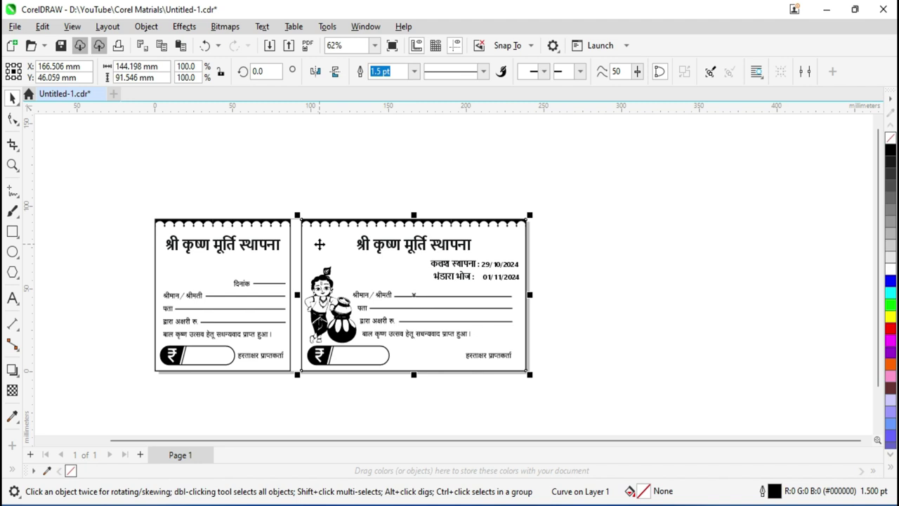
{"action": "scroll", "coordinate": [538, 225], "scroll_direction": "up", "scroll_amount": 2}
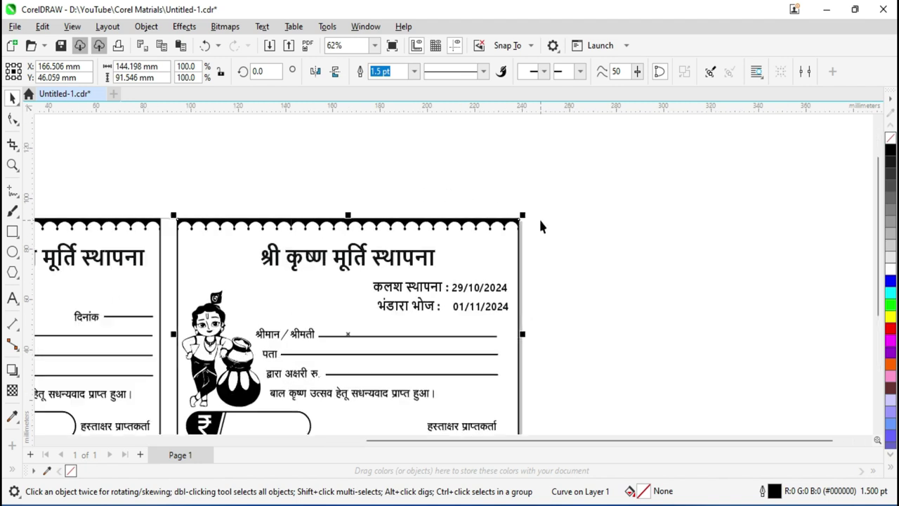
{"action": "scroll", "coordinate": [536, 226], "scroll_direction": "up", "scroll_amount": 3}
{"action": "scroll", "coordinate": [491, 221], "scroll_direction": "down", "scroll_amount": 2}
{"action": "scroll", "coordinate": [522, 287], "scroll_direction": "down", "scroll_amount": 5}
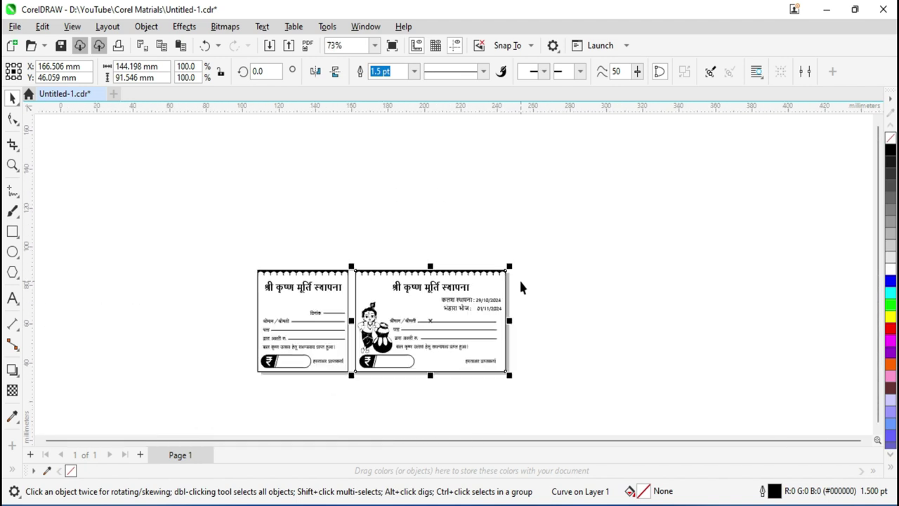
{"action": "scroll", "coordinate": [522, 287], "scroll_direction": "up", "scroll_amount": 3}
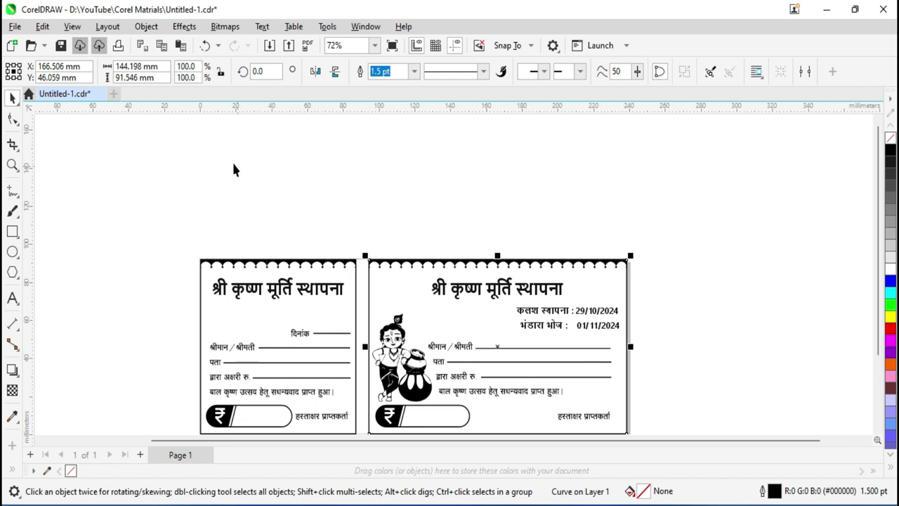
Select all four nodes of the right card's border via Select All > Nodes.
{"action": "left_click", "coordinate": [41, 27]}
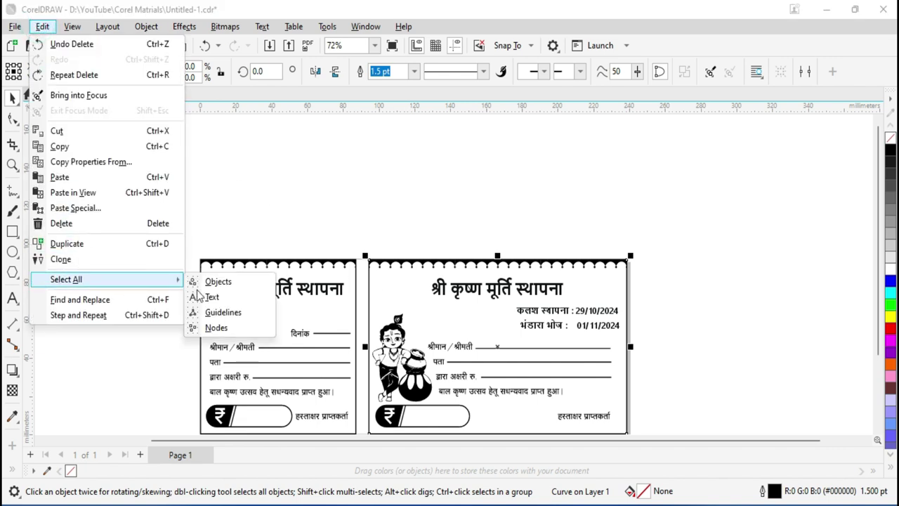
{"action": "mouse_move", "coordinate": [106, 279]}
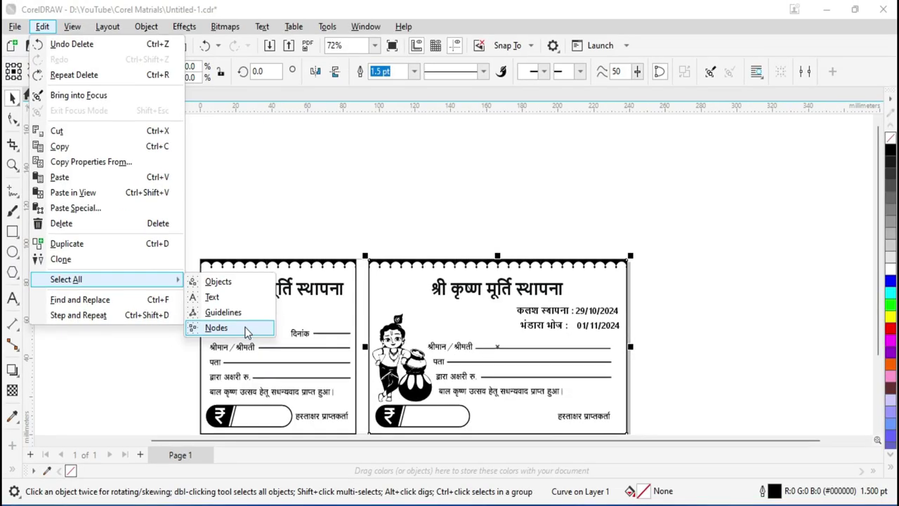
{"action": "left_click", "coordinate": [216, 327]}
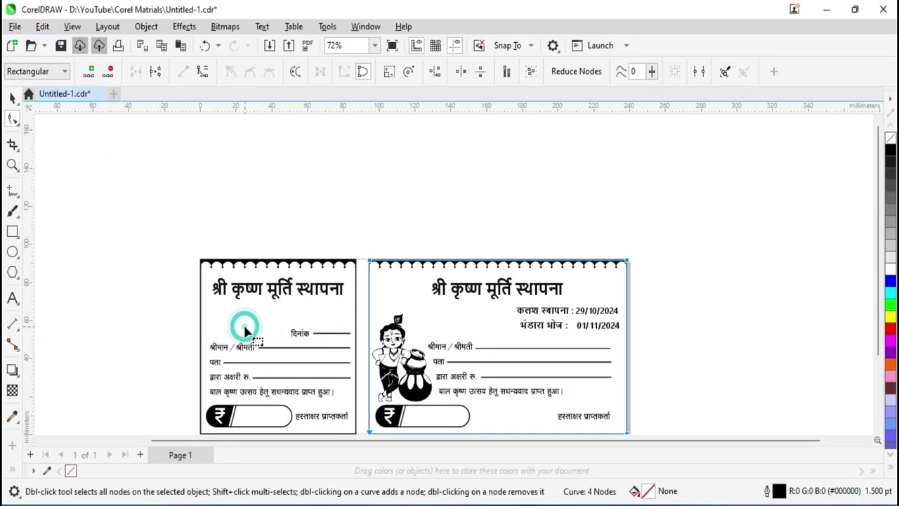
{"action": "scroll", "coordinate": [508, 261], "scroll_direction": "up", "scroll_amount": 1}
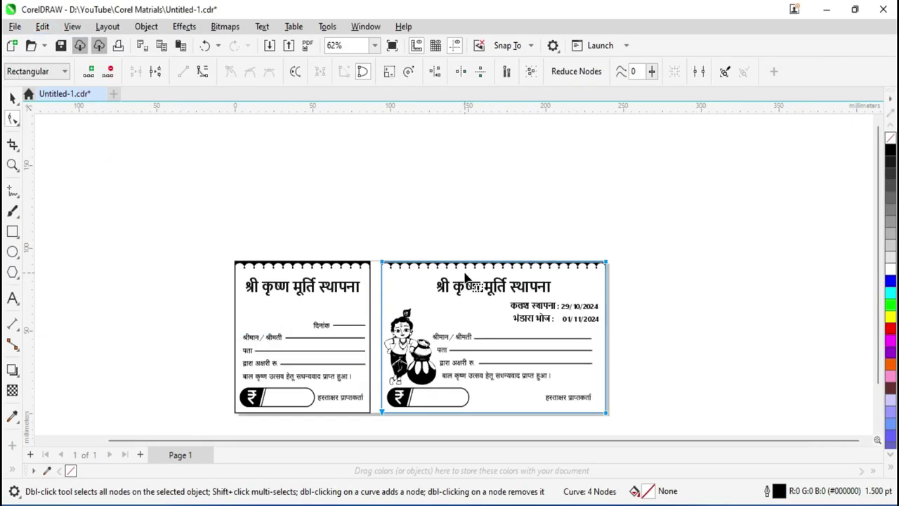
{"action": "scroll", "coordinate": [612, 341], "scroll_direction": "up", "scroll_amount": 1}
{"action": "scroll", "coordinate": [612, 395], "scroll_direction": "down", "scroll_amount": 1}
{"action": "scroll", "coordinate": [614, 422], "scroll_direction": "down", "scroll_amount": 3}
{"action": "scroll", "coordinate": [612, 414], "scroll_direction": "up", "scroll_amount": 5}
{"action": "scroll", "coordinate": [604, 406], "scroll_direction": "up", "scroll_amount": 3}
Shift the selected border frame to the right and zoom in on its corner.
{"action": "left_click_drag", "start_coordinate": [601, 400], "coordinate": [685, 400]}
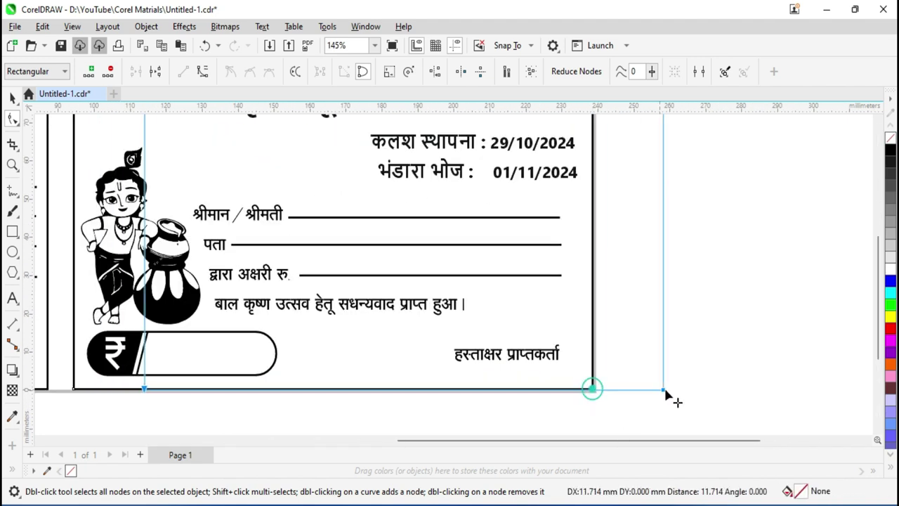
{"action": "scroll", "coordinate": [492, 370], "scroll_direction": "down", "scroll_amount": 4}
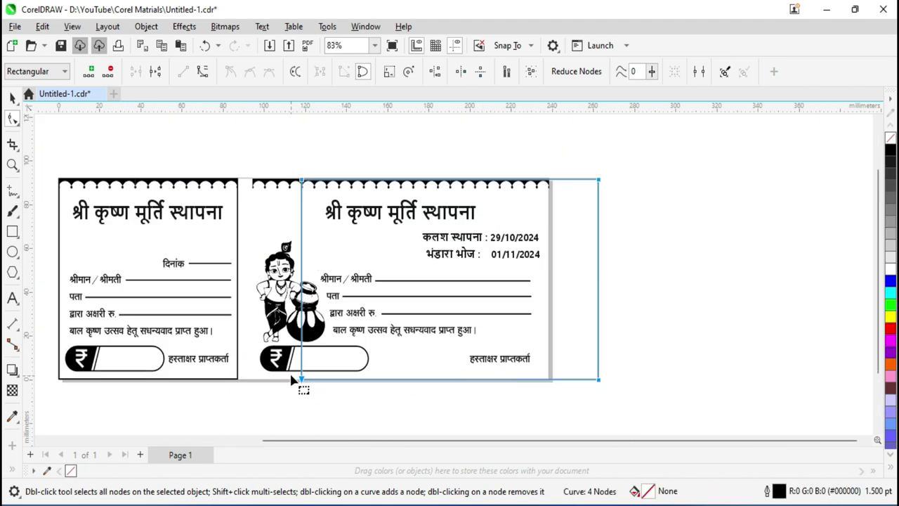
{"action": "scroll", "coordinate": [332, 366], "scroll_direction": "up", "scroll_amount": 1}
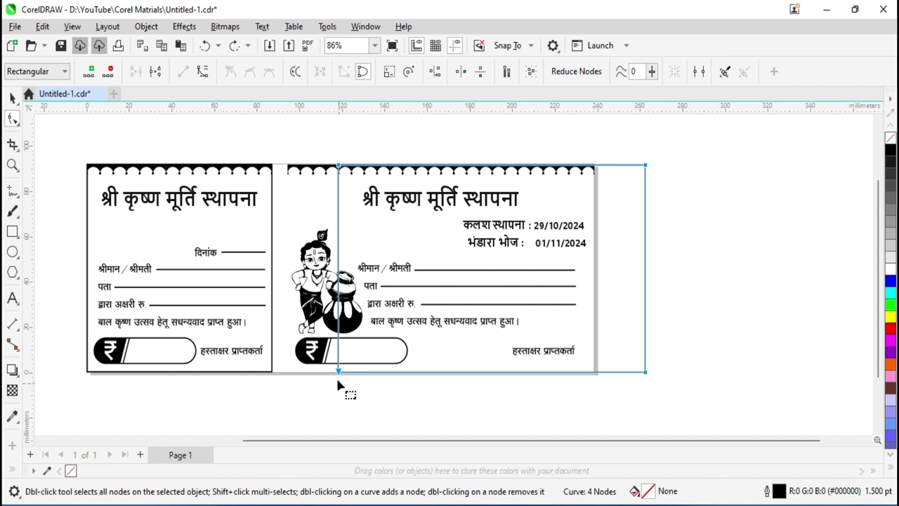
{"action": "scroll", "coordinate": [337, 382], "scroll_direction": "up", "scroll_amount": 4}
{"action": "scroll", "coordinate": [335, 374], "scroll_direction": "up", "scroll_amount": 5}
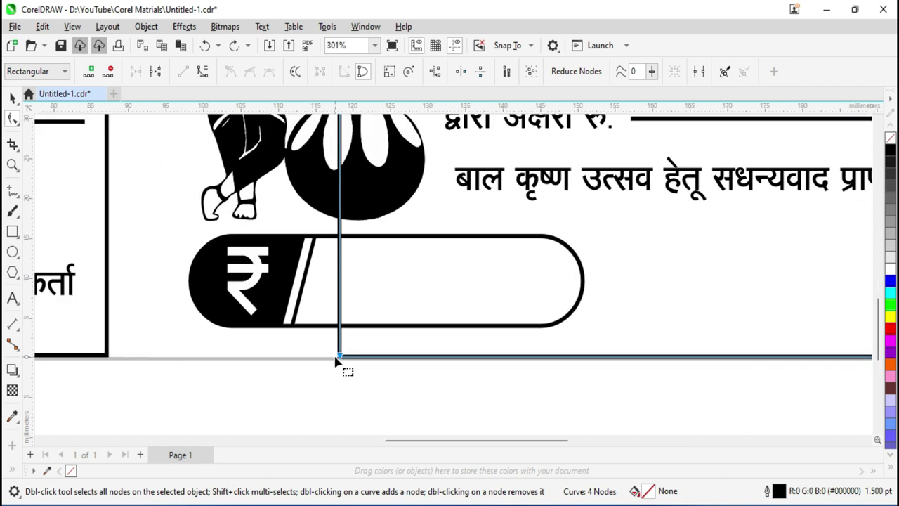
{"action": "scroll", "coordinate": [337, 360], "scroll_direction": "up", "scroll_amount": 2}
{"action": "scroll", "coordinate": [337, 363], "scroll_direction": "up", "scroll_amount": 2}
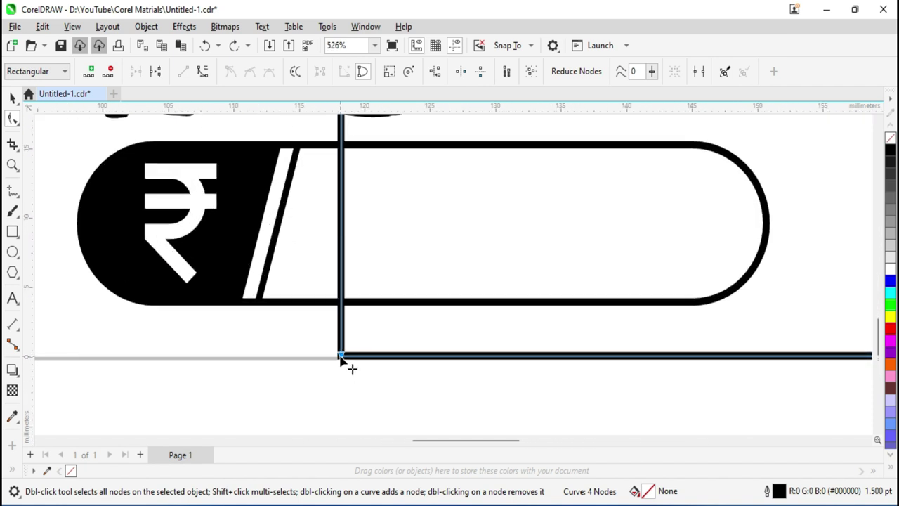
Remove the shifted border frame, then zoom back out to the whole receipt.
{"action": "key", "text": "Escape"}
{"action": "scroll", "coordinate": [392, 361], "scroll_direction": "down", "scroll_amount": 1}
{"action": "scroll", "coordinate": [393, 362], "scroll_direction": "down", "scroll_amount": 6}
{"action": "scroll", "coordinate": [391, 358], "scroll_direction": "down", "scroll_amount": 6}
{"action": "scroll", "coordinate": [391, 359], "scroll_direction": "down", "scroll_amount": 3}
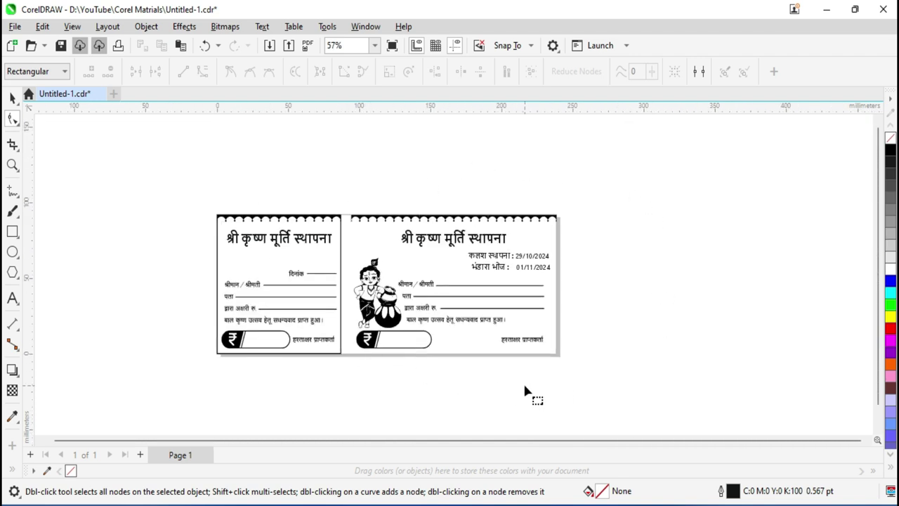
Undo the deletion to restore the frame and pick a point on its bottom edge.
{"action": "key", "text": "ctrl+z"}
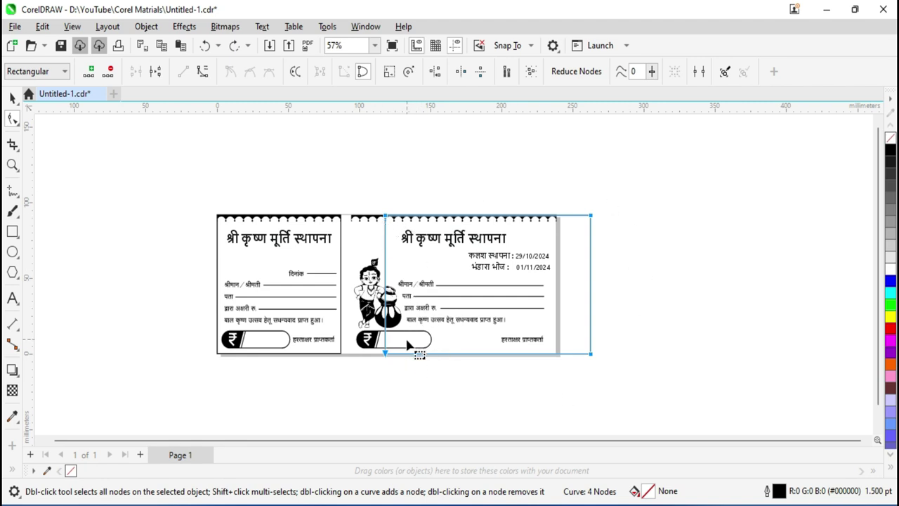
{"action": "left_click", "coordinate": [614, 354]}
Break the frame's outline at the chosen bottom-edge point and zoom in on the corner.
{"action": "left_click", "coordinate": [156, 72]}
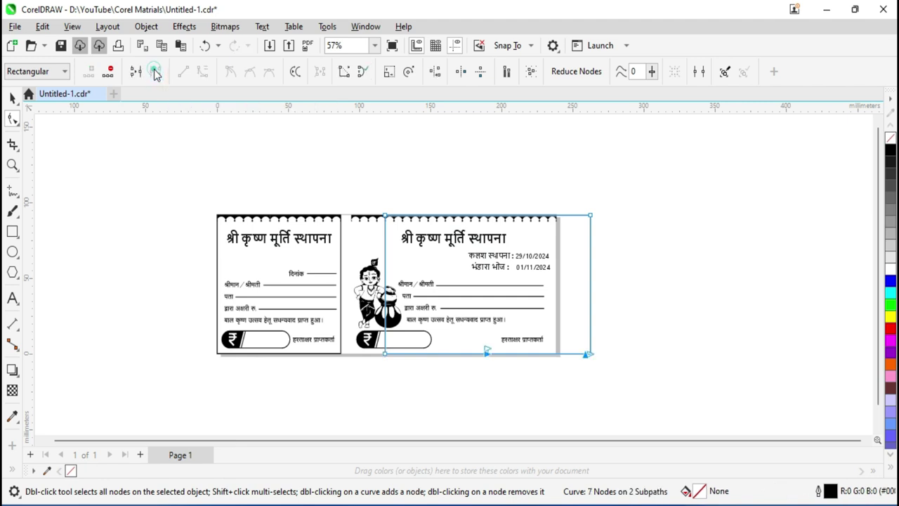
{"action": "scroll", "coordinate": [599, 321], "scroll_direction": "up", "scroll_amount": 8}
{"action": "scroll", "coordinate": [602, 328], "scroll_direction": "down", "scroll_amount": 1}
{"action": "scroll", "coordinate": [602, 328], "scroll_direction": "up", "scroll_amount": 1}
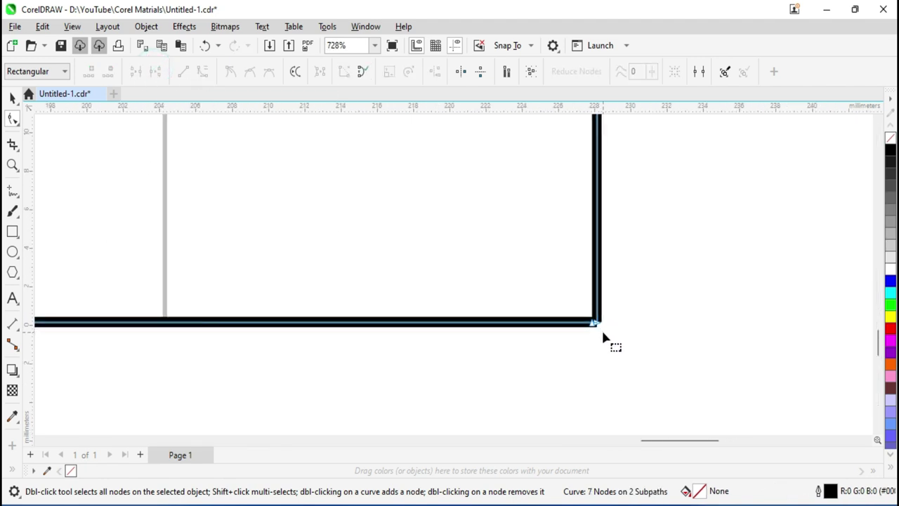
{"action": "scroll", "coordinate": [602, 328], "scroll_direction": "up", "scroll_amount": 2}
{"action": "scroll", "coordinate": [602, 329], "scroll_direction": "up", "scroll_amount": 2}
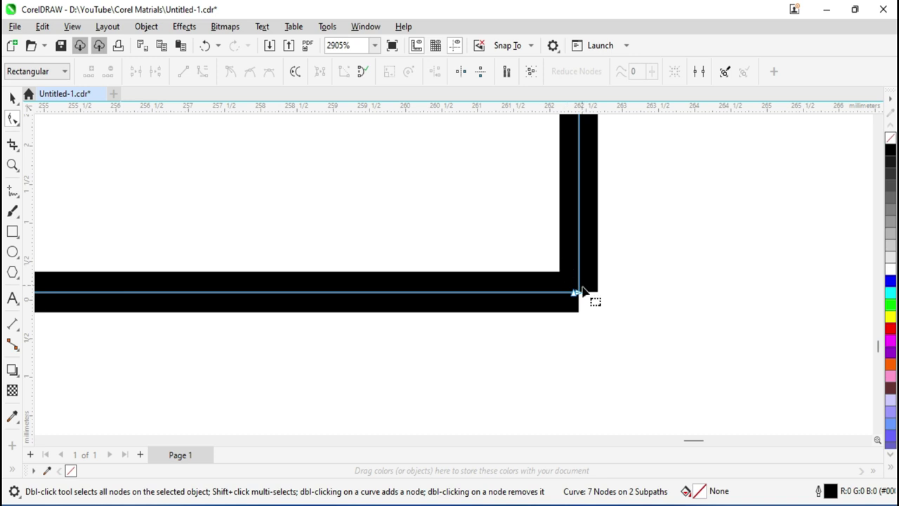
{"action": "scroll", "coordinate": [576, 299], "scroll_direction": "up", "scroll_amount": 1}
{"action": "scroll", "coordinate": [580, 301], "scroll_direction": "up", "scroll_amount": 3}
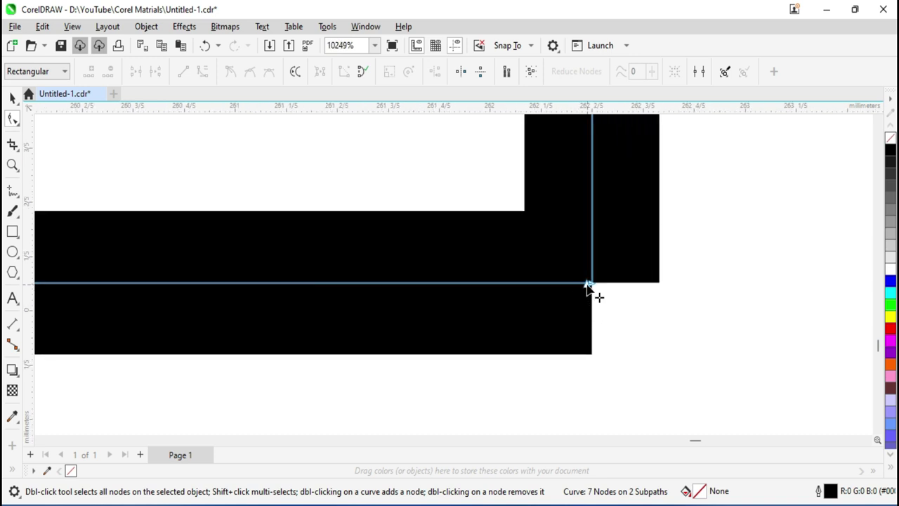
Delete the bottom-right corner node, leaving six nodes on two subpaths.
{"action": "double_click", "coordinate": [588, 285]}
{"action": "scroll", "coordinate": [591, 292], "scroll_direction": "down", "scroll_amount": 2}
{"action": "scroll", "coordinate": [590, 295], "scroll_direction": "down", "scroll_amount": 3}
{"action": "scroll", "coordinate": [589, 295], "scroll_direction": "down", "scroll_amount": 3}
{"action": "scroll", "coordinate": [589, 295], "scroll_direction": "down", "scroll_amount": 3}
{"action": "scroll", "coordinate": [589, 295], "scroll_direction": "down", "scroll_amount": 3}
{"action": "scroll", "coordinate": [588, 295], "scroll_direction": "down", "scroll_amount": 2}
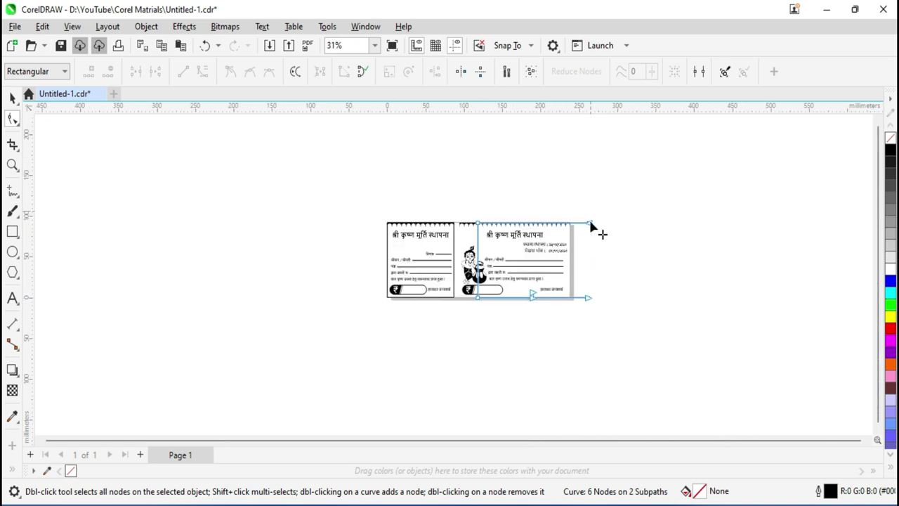
Switch back to the Pick tool and leave nothing selected on the receipt.
{"action": "left_click", "coordinate": [12, 97]}
{"action": "left_click", "coordinate": [671, 234]}
{"action": "scroll", "coordinate": [629, 274], "scroll_direction": "up", "scroll_amount": 1}
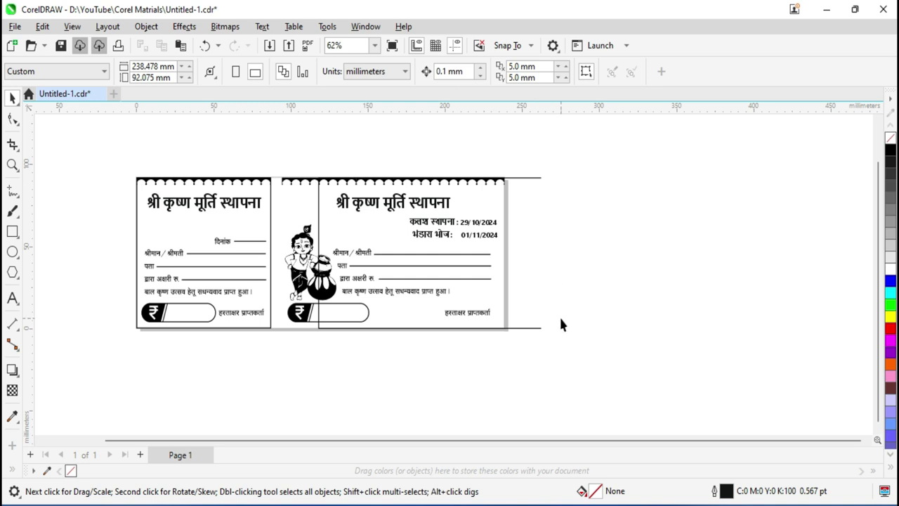